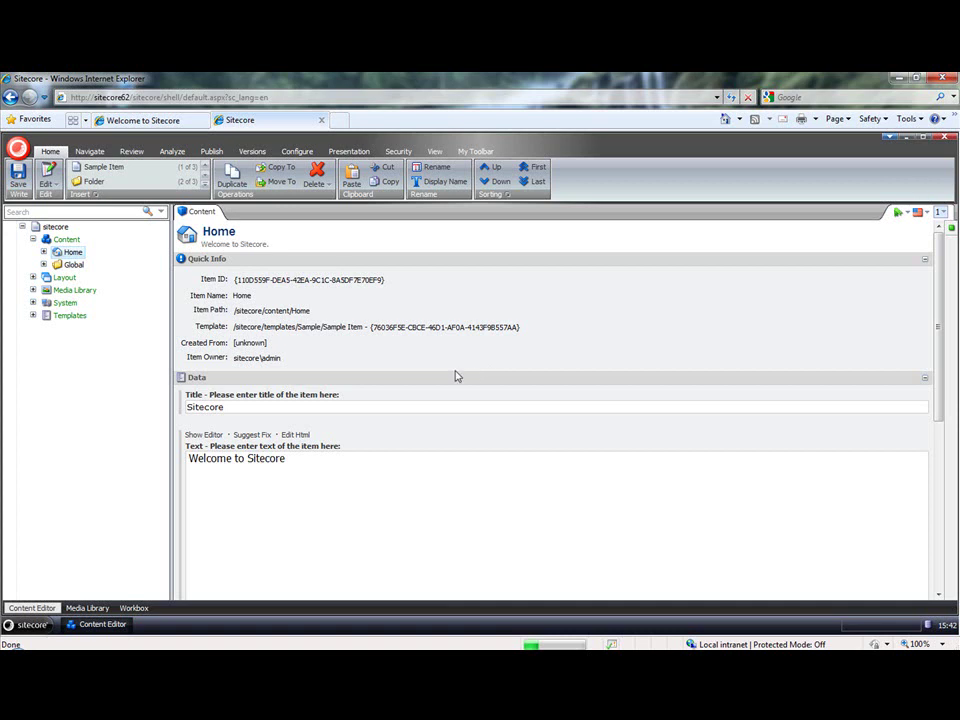
- Check the template's File Drop Area field 'File', then return to Home's Word and File fields
{"action": "left_click", "coordinate": [336, 327]}
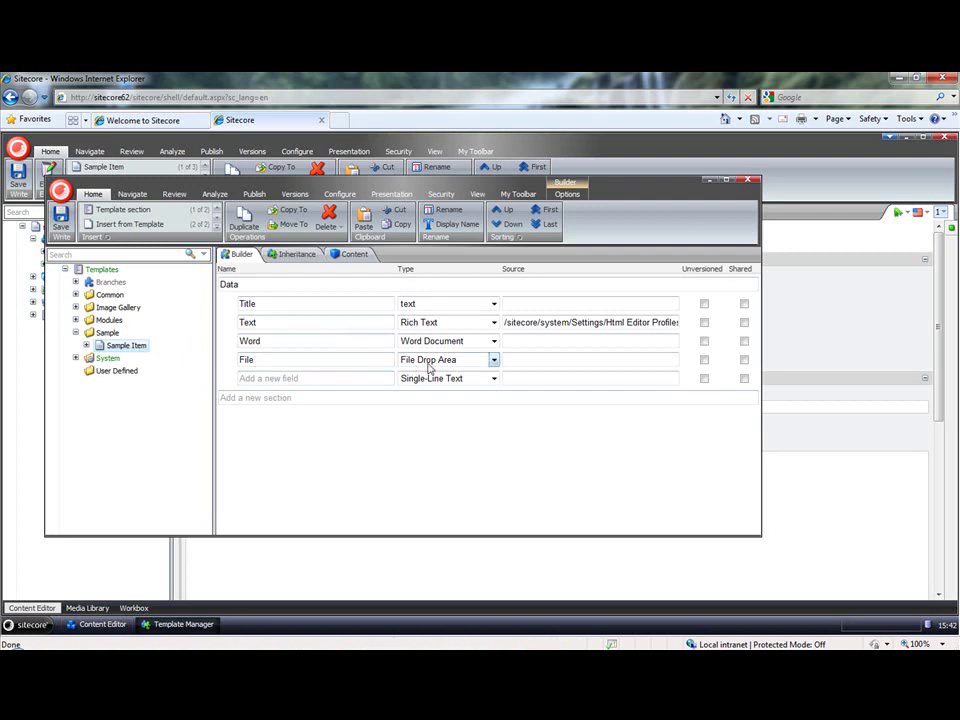
{"action": "left_click", "coordinate": [746, 181]}
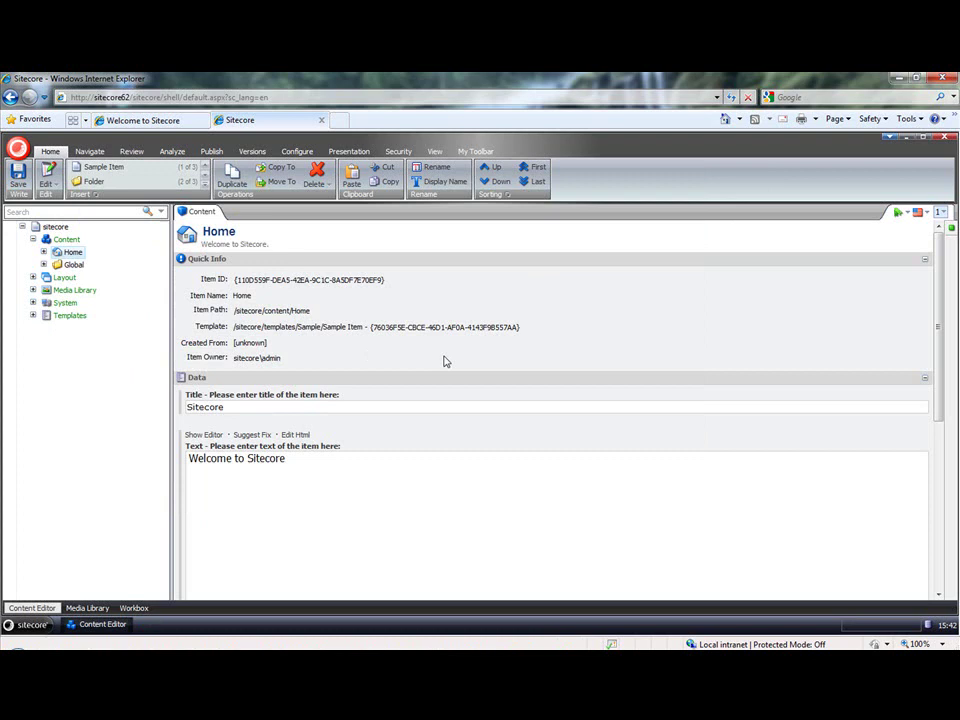
{"action": "scroll", "coordinate": [463, 360], "scroll_direction": "down", "scroll_amount": 5}
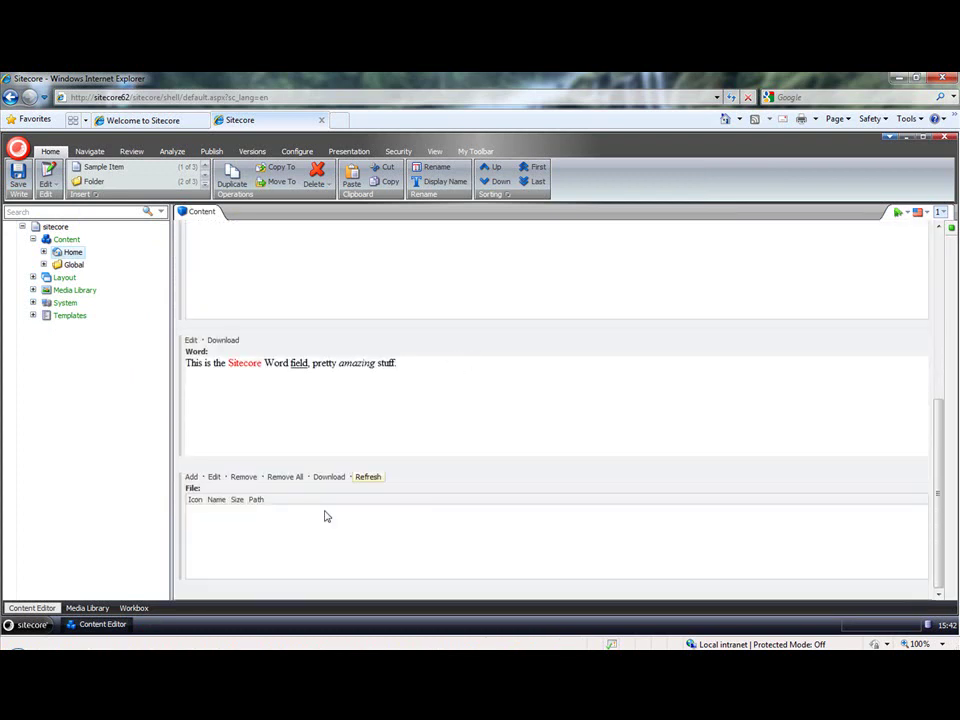
- Drag the ASR PDF (about 205 KB) from the Desktop into the Home item's File field
{"action": "left_click", "coordinate": [190, 477]}
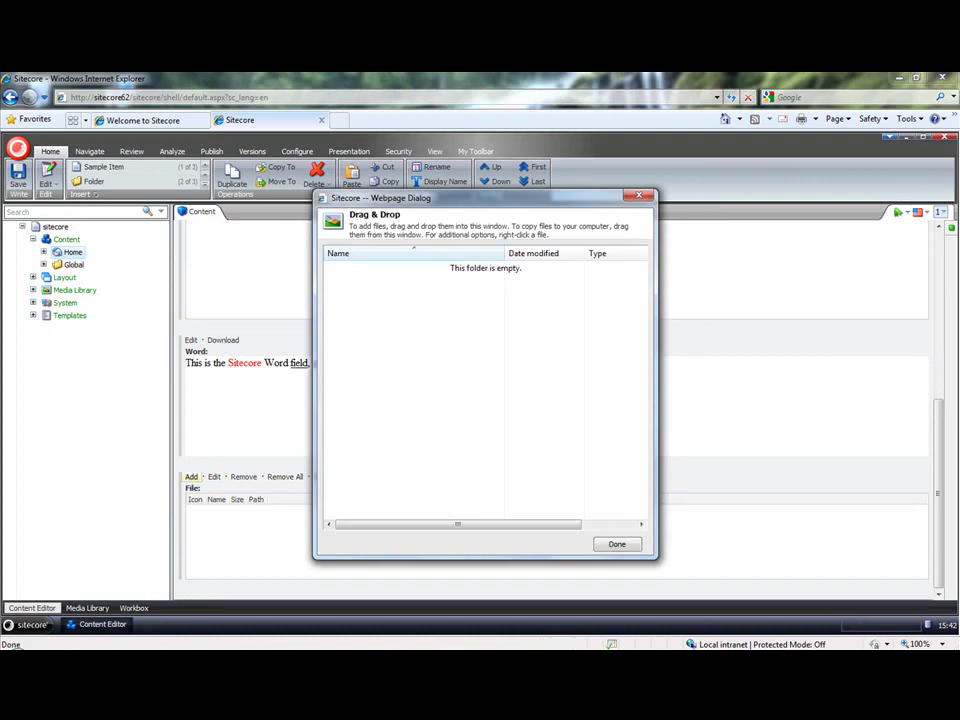
{"action": "left_click", "coordinate": [71, 626]}
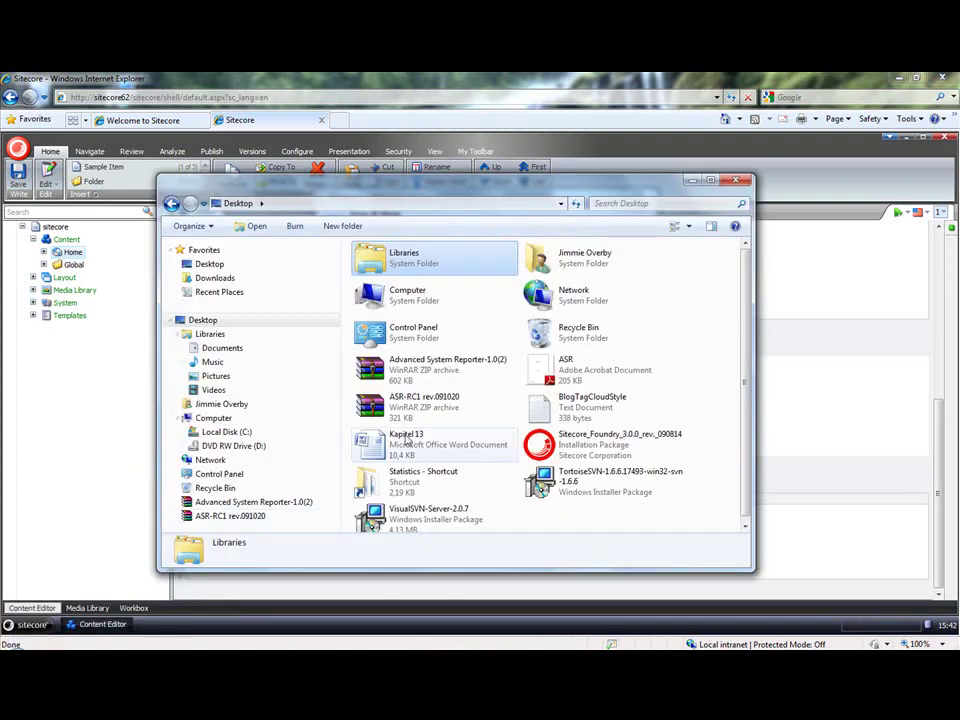
{"action": "mouse_move", "coordinate": [440, 196]}
{"action": "left_mouse_down"}
{"action": "mouse_move", "coordinate": [645, 245]}
{"action": "mouse_move", "coordinate": [644, 258]}
{"action": "left_mouse_up"}
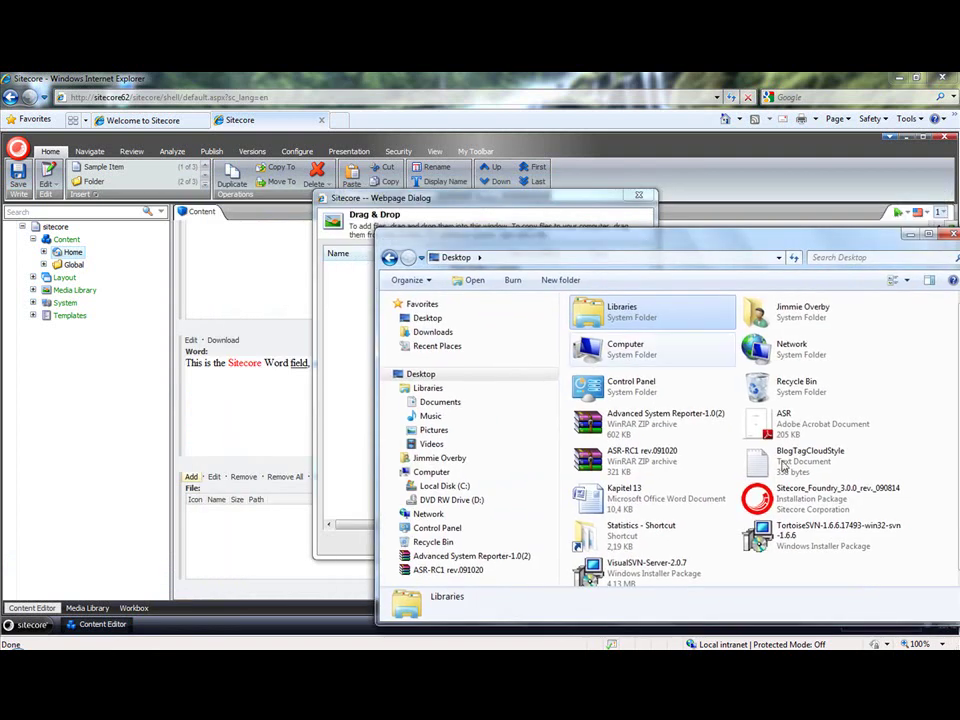
{"action": "left_click", "coordinate": [757, 428]}
{"action": "left_click_drag", "start_coordinate": [757, 428], "coordinate": [346, 341]}
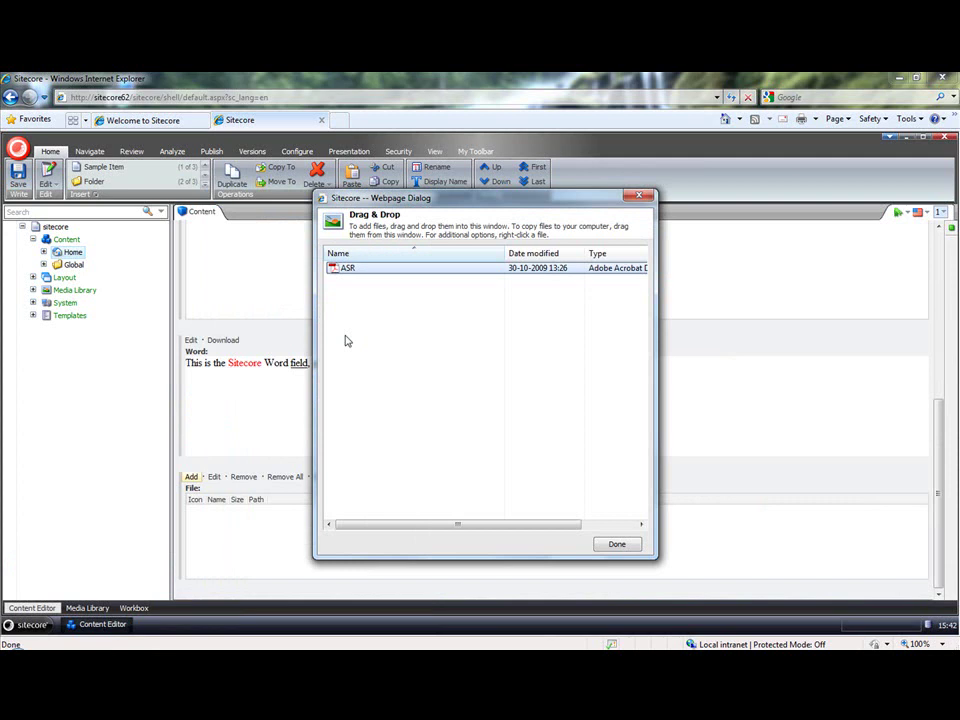
{"action": "left_click", "coordinate": [628, 545]}
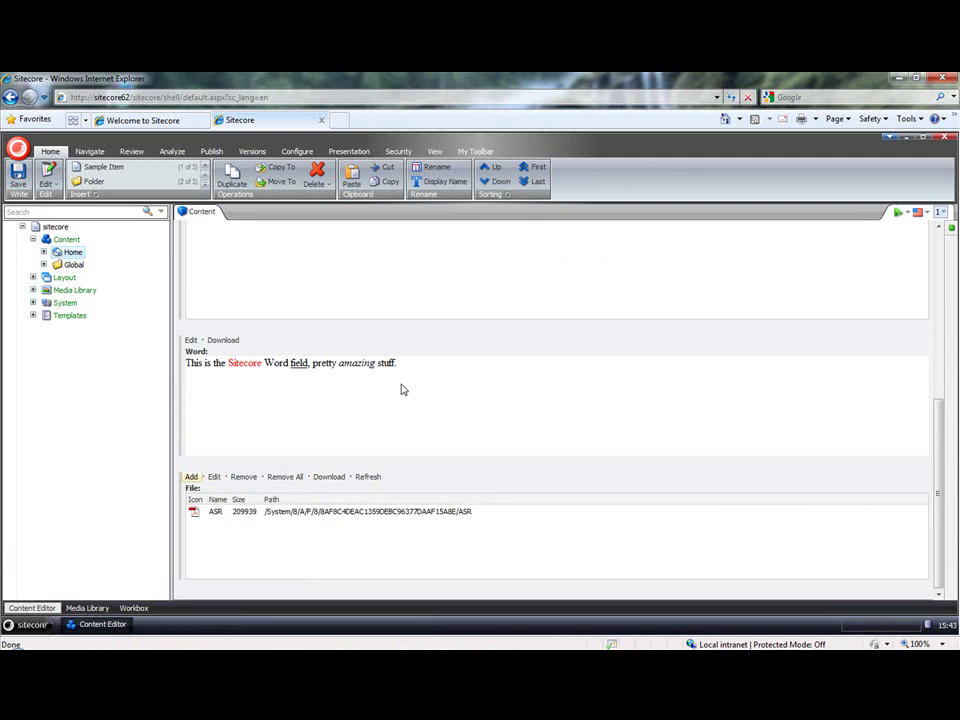
- Insert the FileDropAreaGrid sublayout into the Home page's content placeholder and save the layout
{"action": "left_click", "coordinate": [140, 120]}
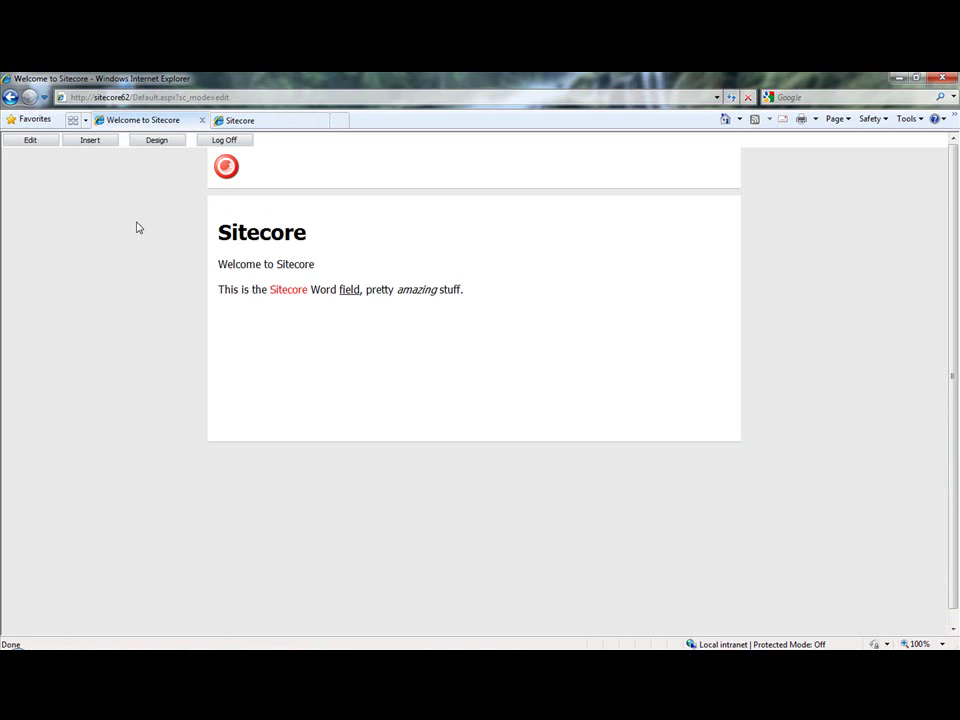
{"action": "left_click", "coordinate": [150, 141]}
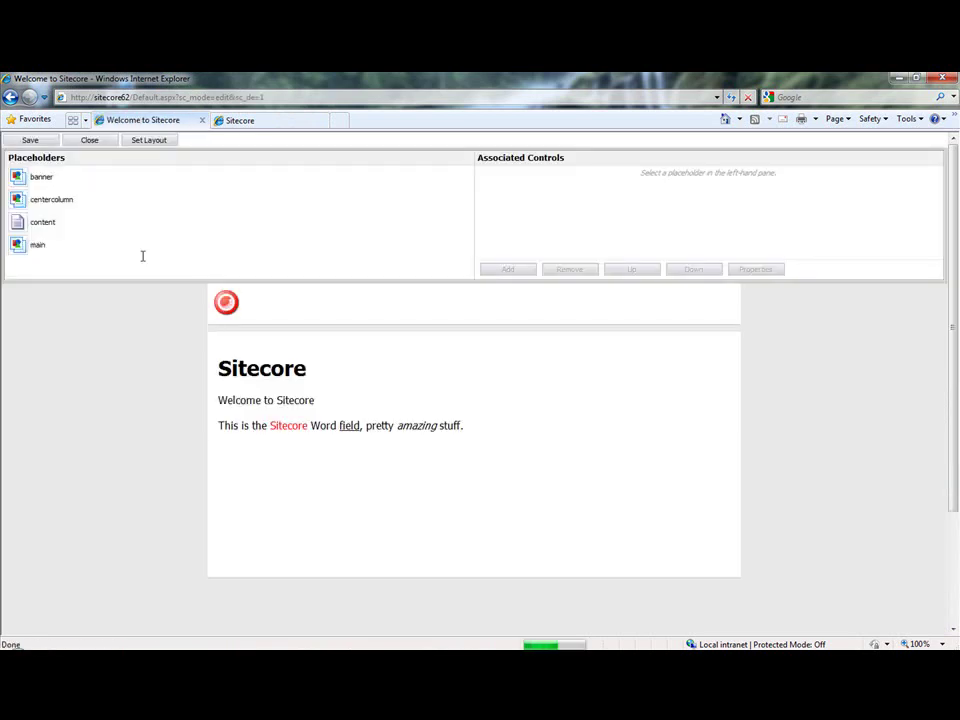
{"action": "left_click", "coordinate": [52, 223]}
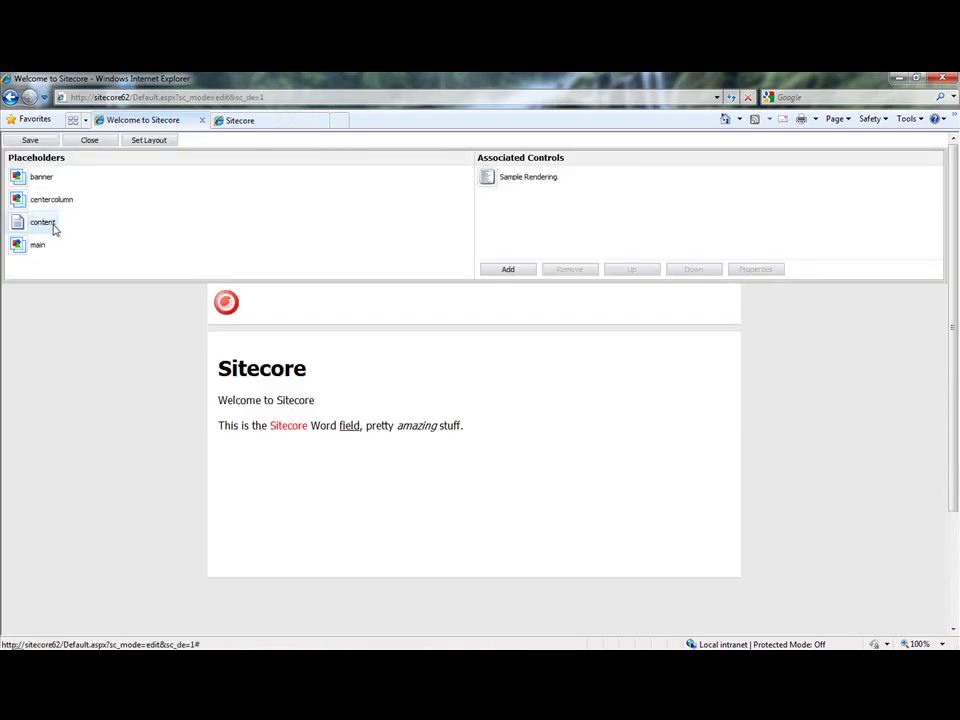
{"action": "left_click", "coordinate": [509, 269]}
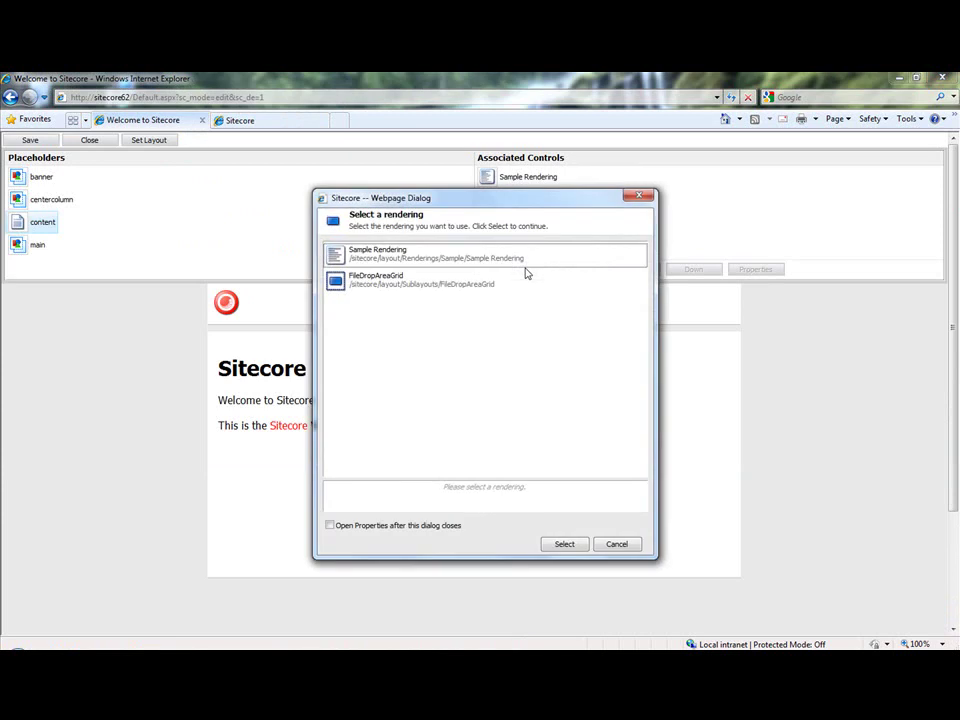
{"action": "left_click", "coordinate": [380, 262]}
{"action": "left_click", "coordinate": [377, 287]}
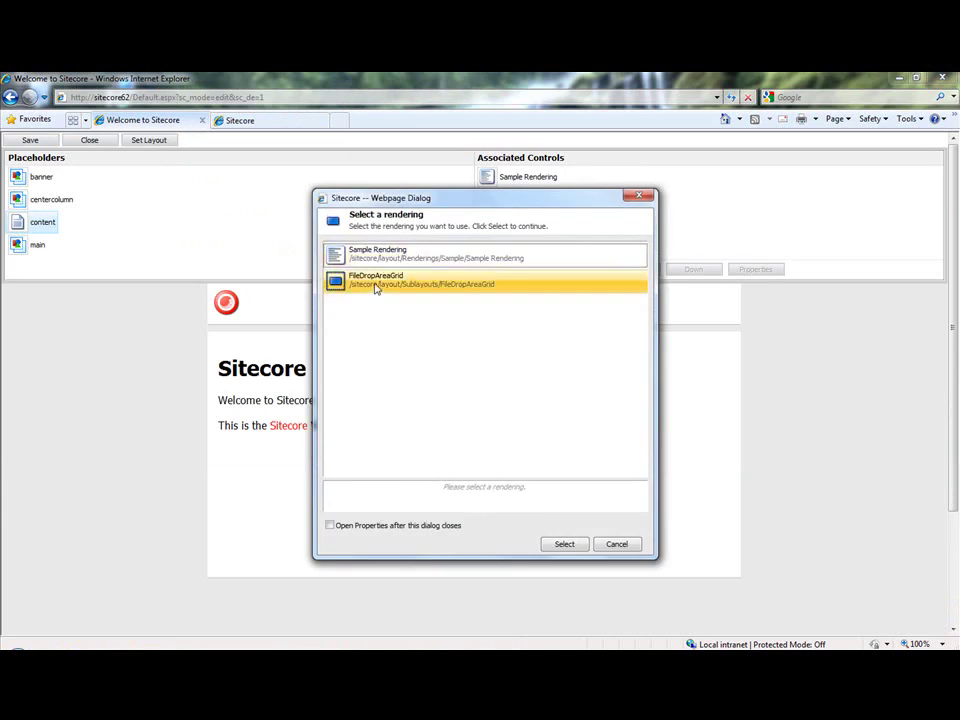
{"action": "double_click", "coordinate": [376, 288]}
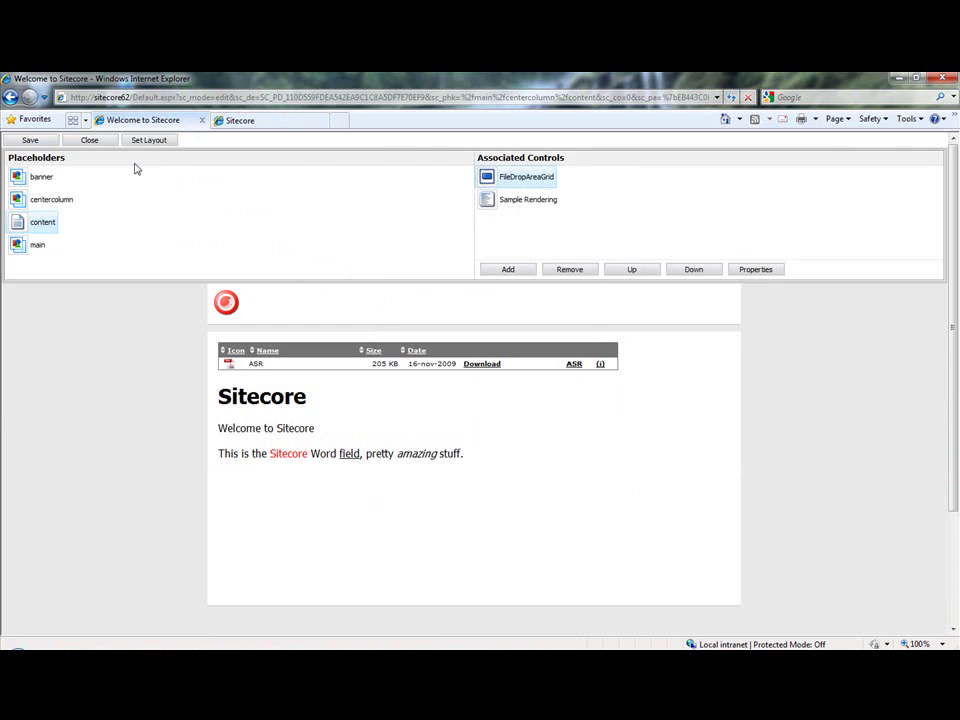
{"action": "left_click", "coordinate": [32, 141]}
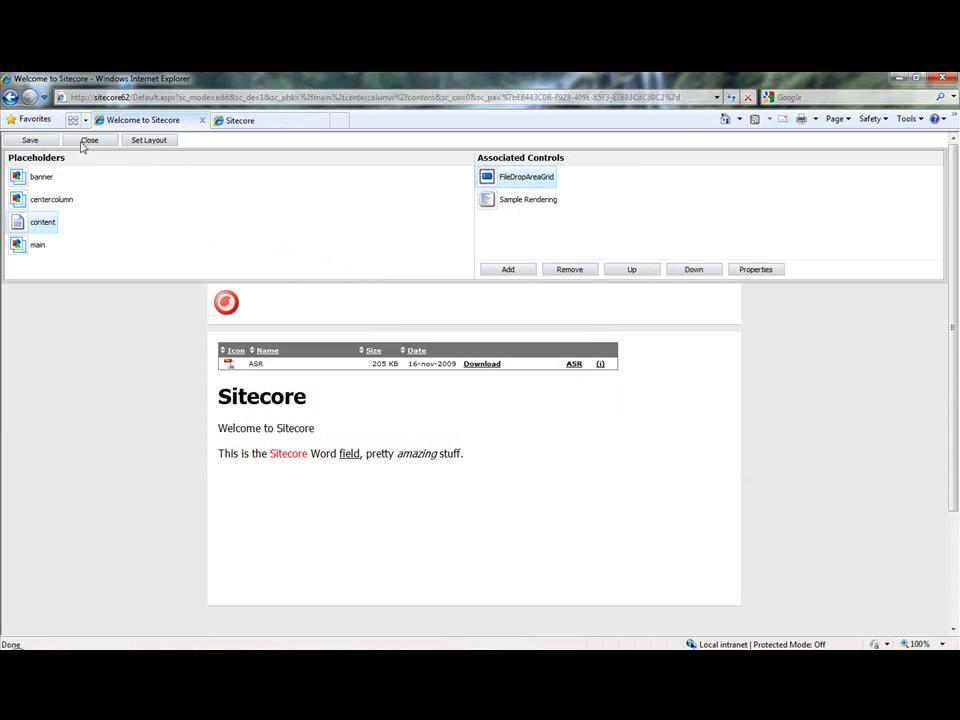
- Close the design panel and go back to the Content Editor showing Home's ASR file
{"action": "left_click", "coordinate": [86, 142]}
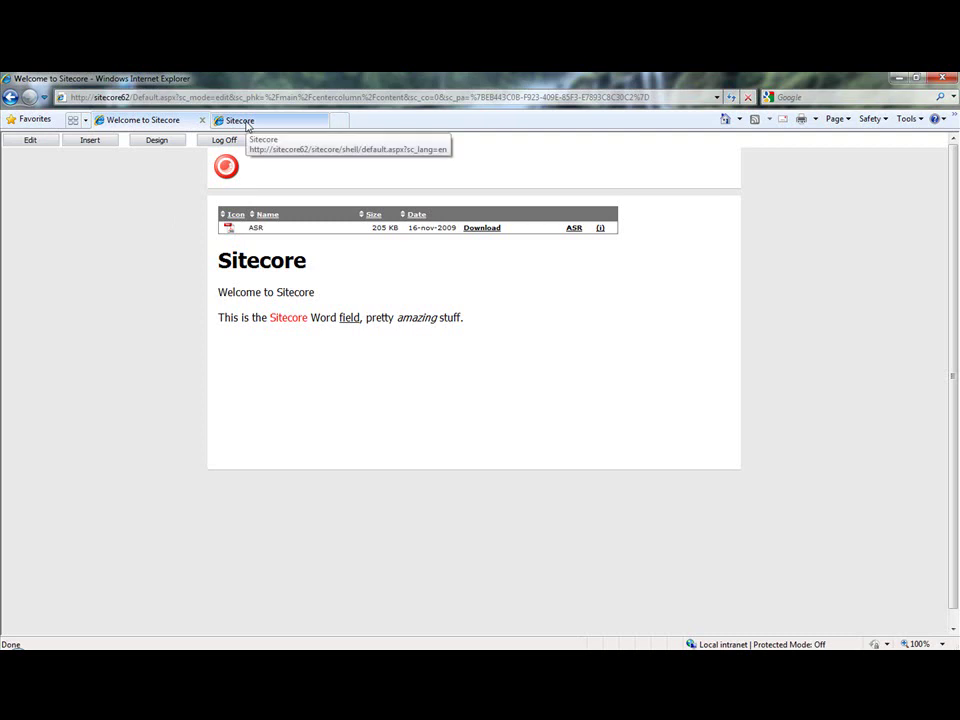
{"action": "left_click", "coordinate": [234, 121]}
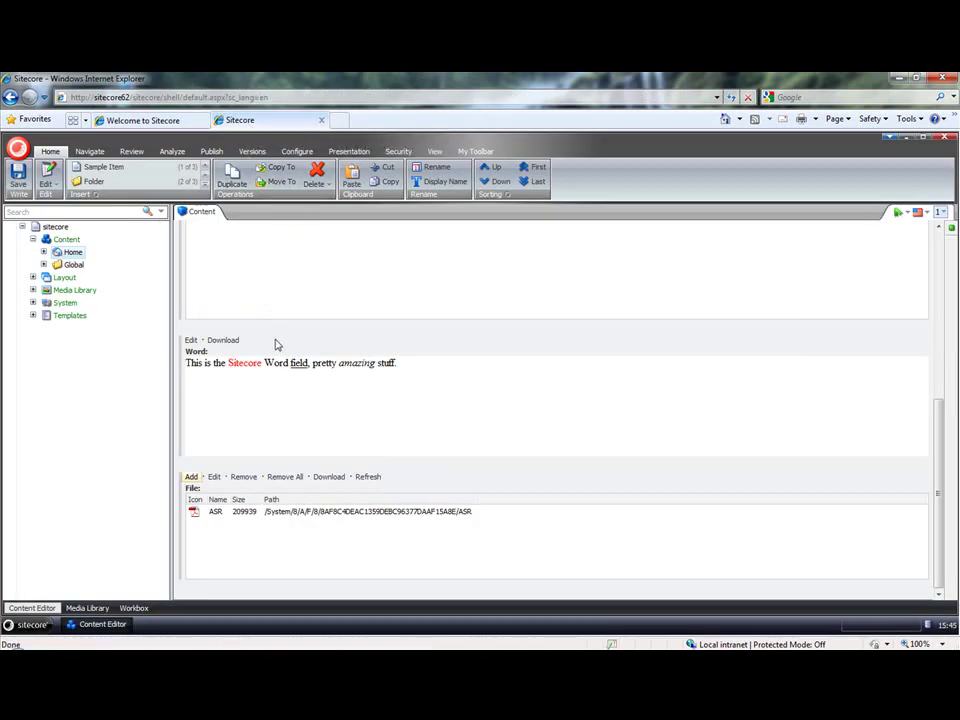
- Open FileDropAreaGrid.ascx in a maximized Developer Center and show its HTML source
{"action": "left_click", "coordinate": [33, 625]}
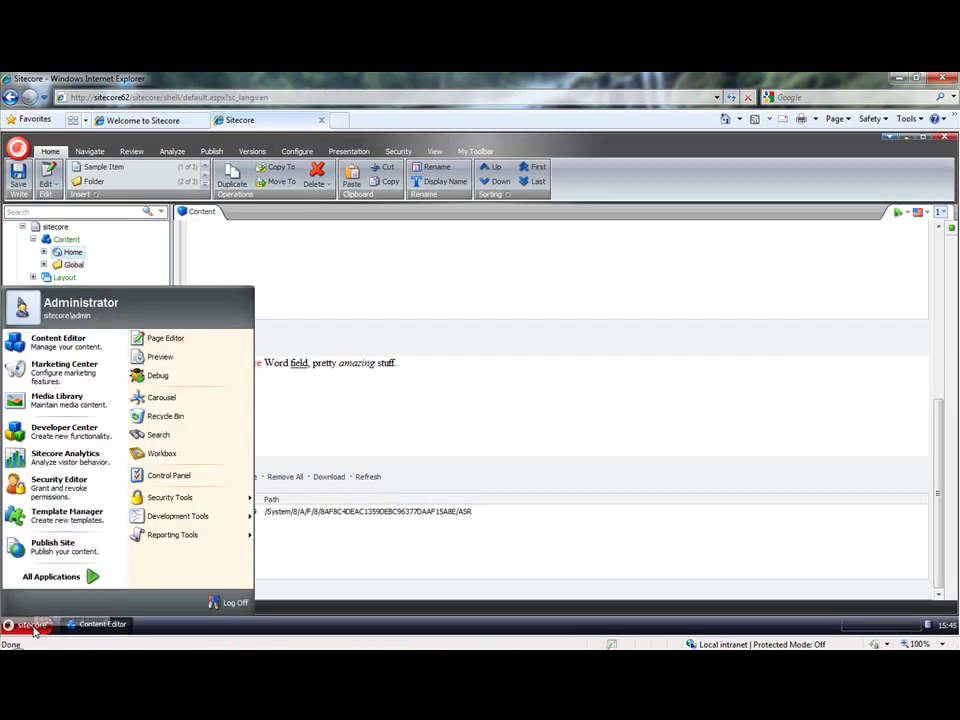
{"action": "left_click", "coordinate": [60, 428]}
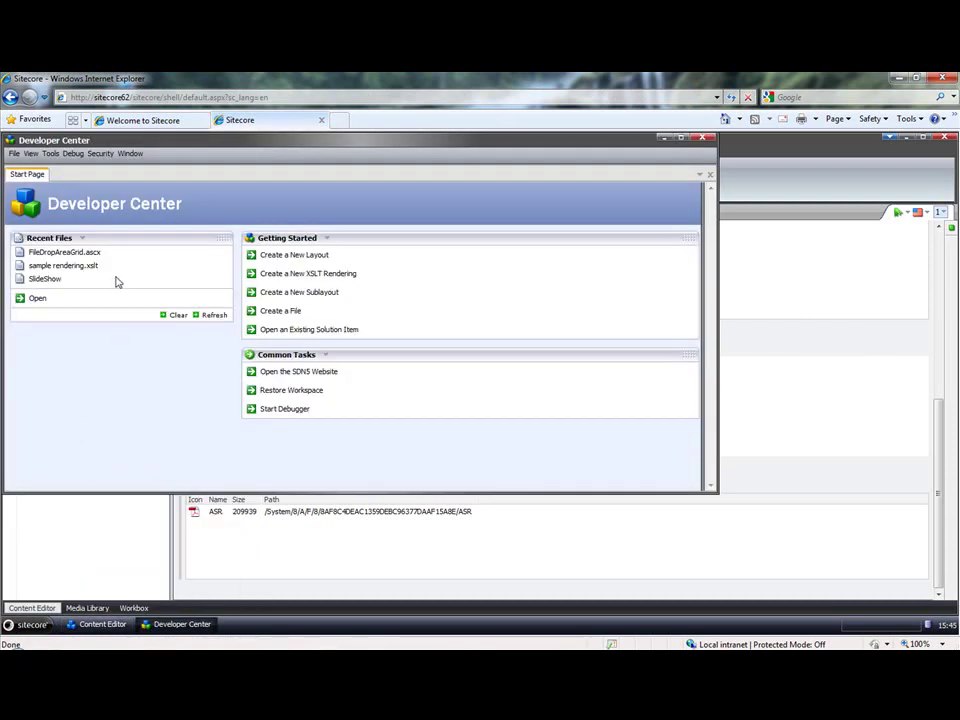
{"action": "left_click", "coordinate": [95, 254]}
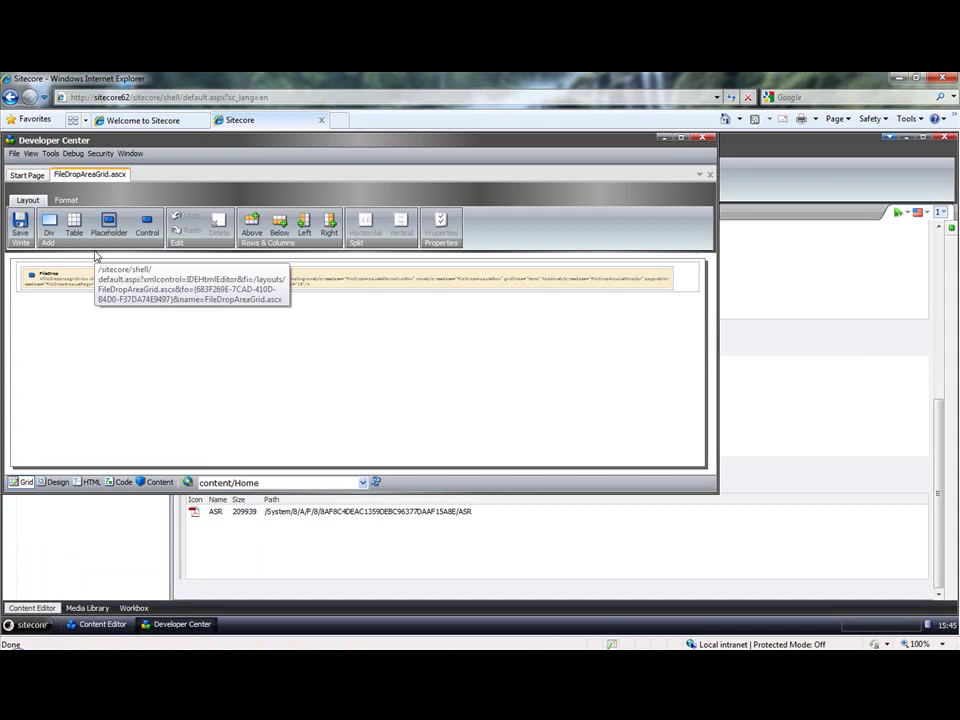
{"action": "left_click", "coordinate": [681, 139]}
{"action": "left_click", "coordinate": [88, 603]}
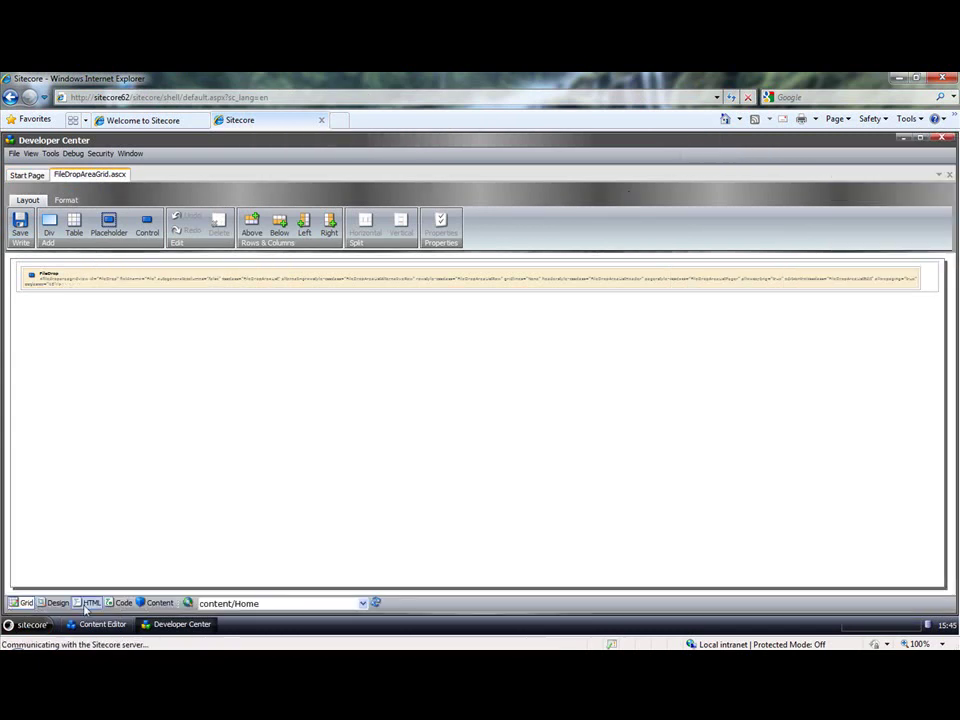